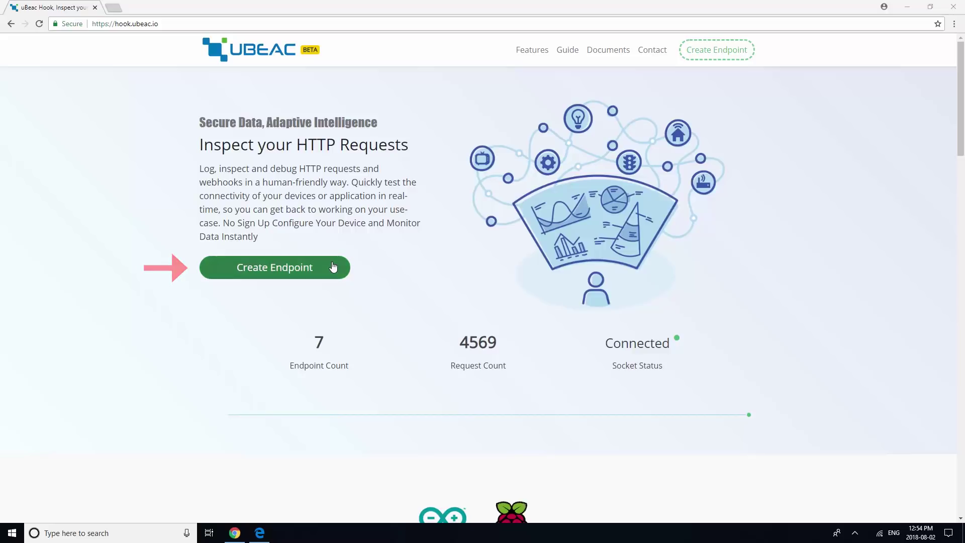
# Create a new uBeac Hook endpoint so its page waits for incoming requests with 0 requests
pyautogui.click(333, 266)
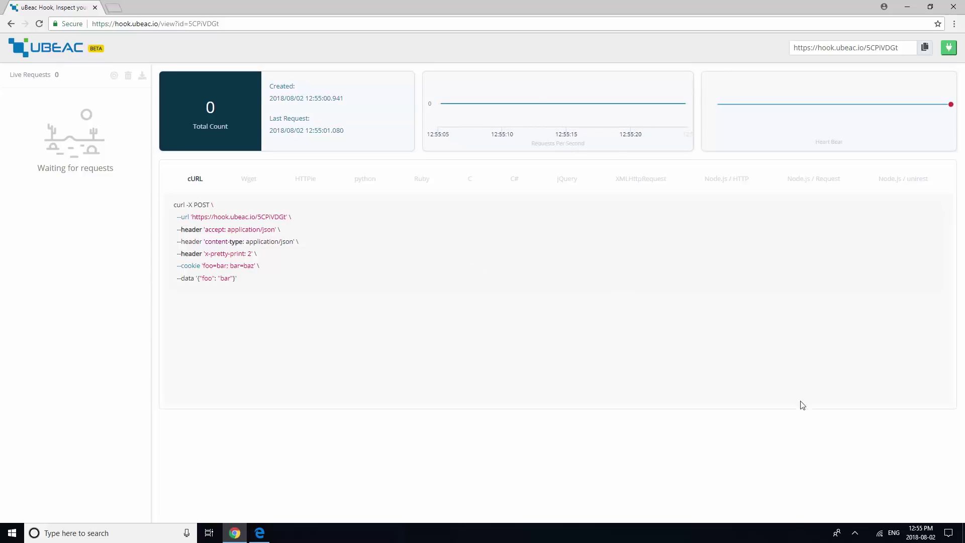
# Disconnect the PC from the Momentaj-2-5GHz Wi-Fi network
pyautogui.click(879, 533)
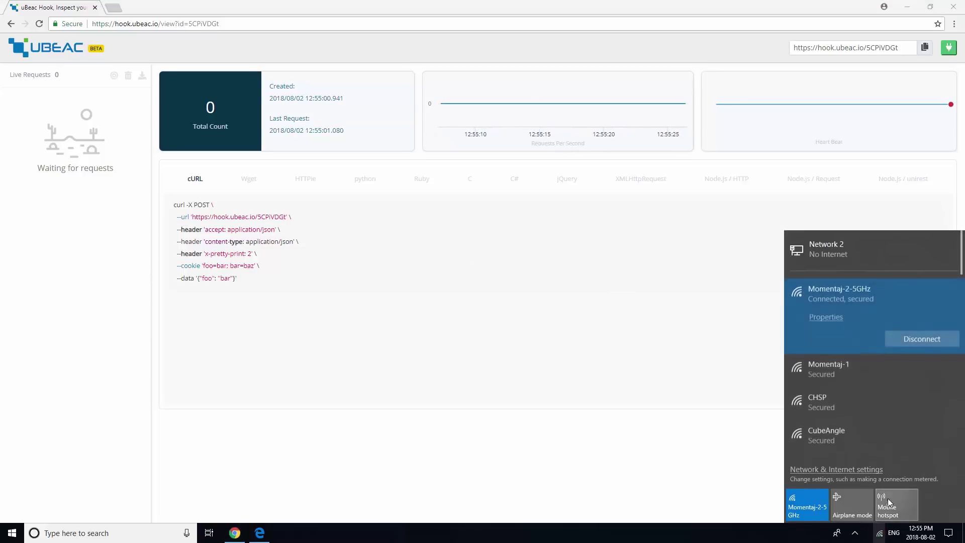
pyautogui.click(913, 335)
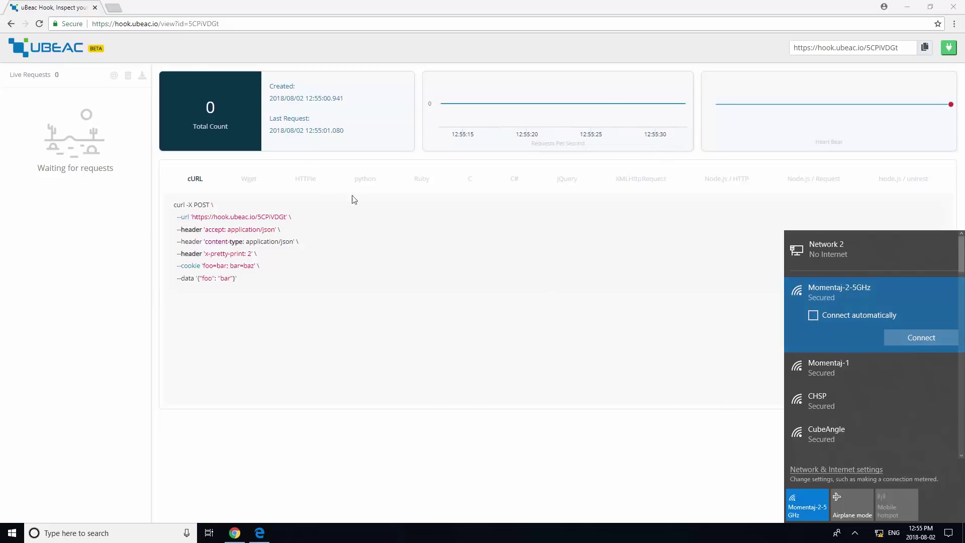
# Go to 192.168.8.1 in a new Chrome tab to reach the BlueCats login page
pyautogui.click(113, 8)
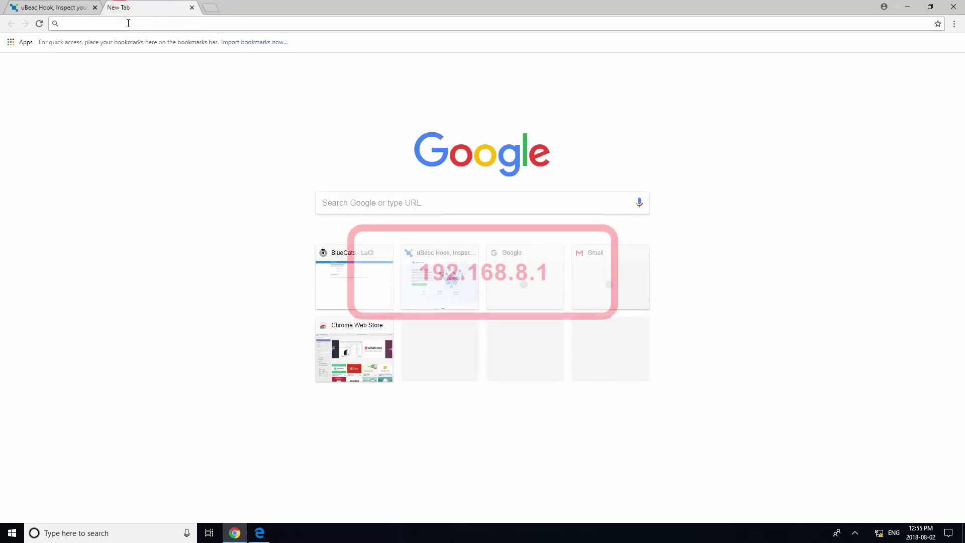
pyautogui.write('192.1')
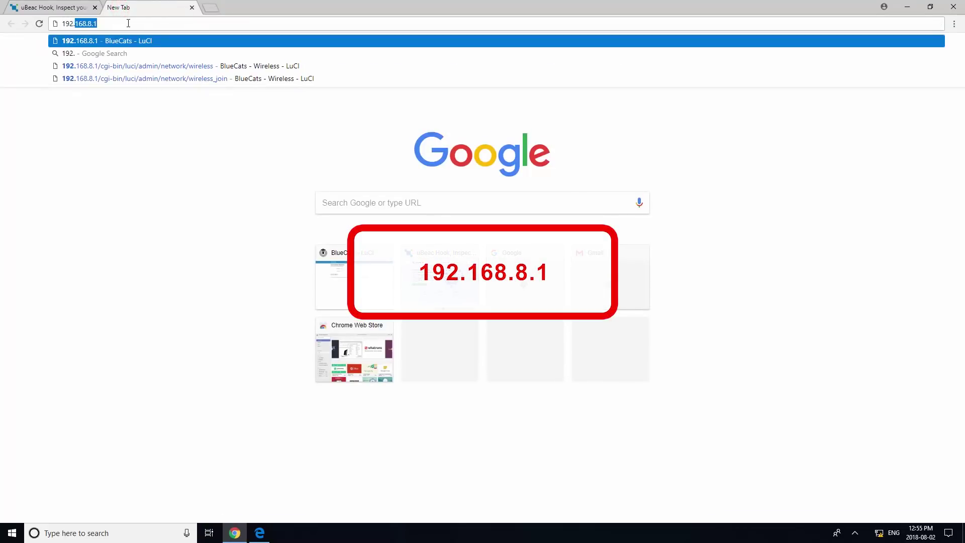
pyautogui.write('68.8.')
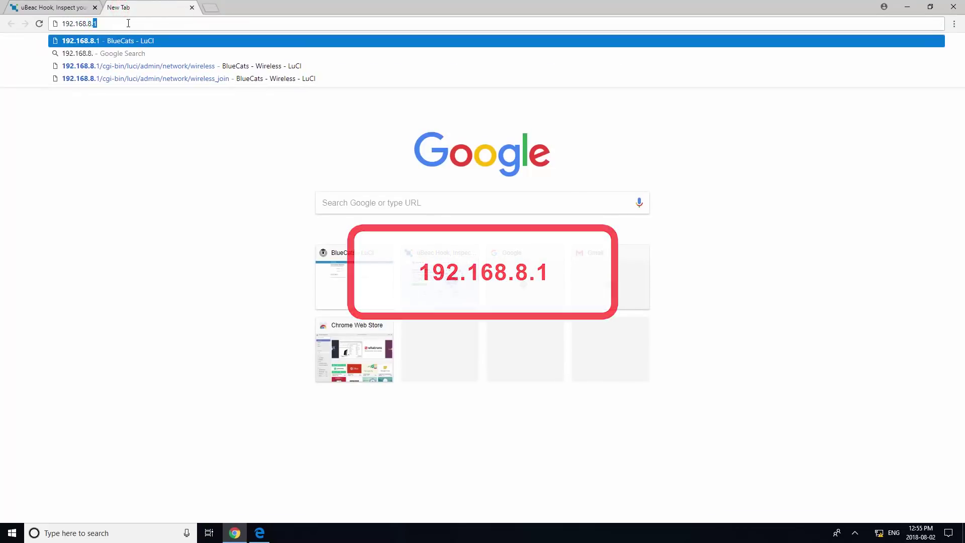
pyautogui.press('Return')
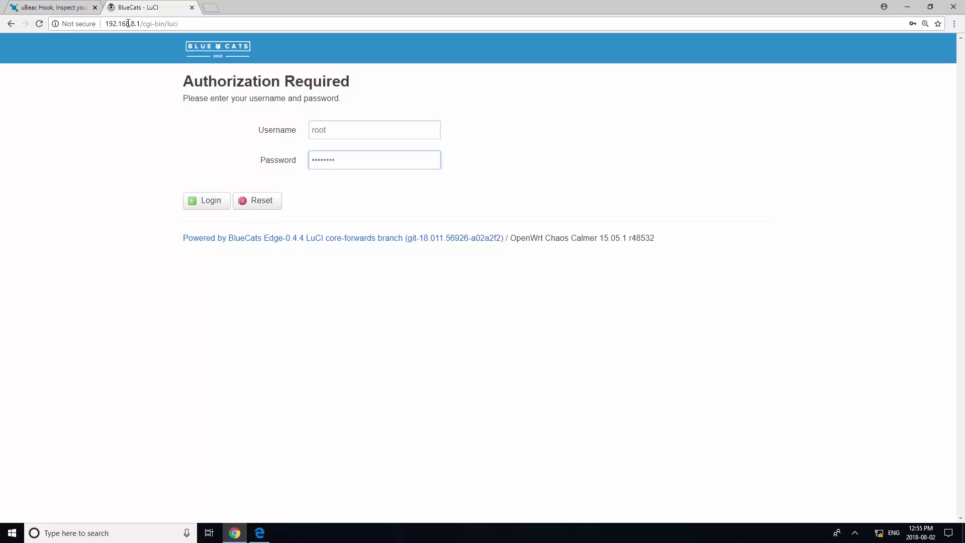
# Log in to LuCI and scan for nearby Wi-Fi networks from Network > Wireless
pyautogui.click(207, 202)
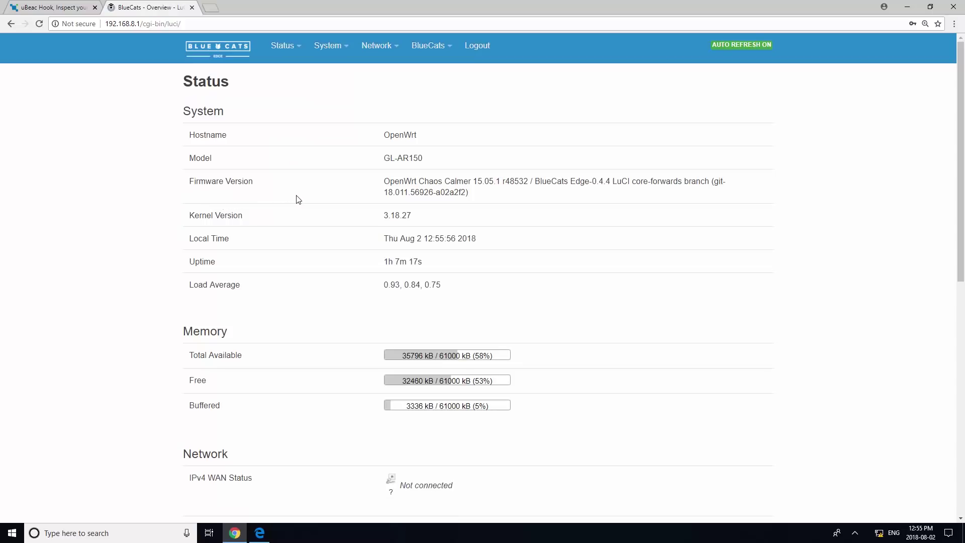
pyautogui.click(387, 55)
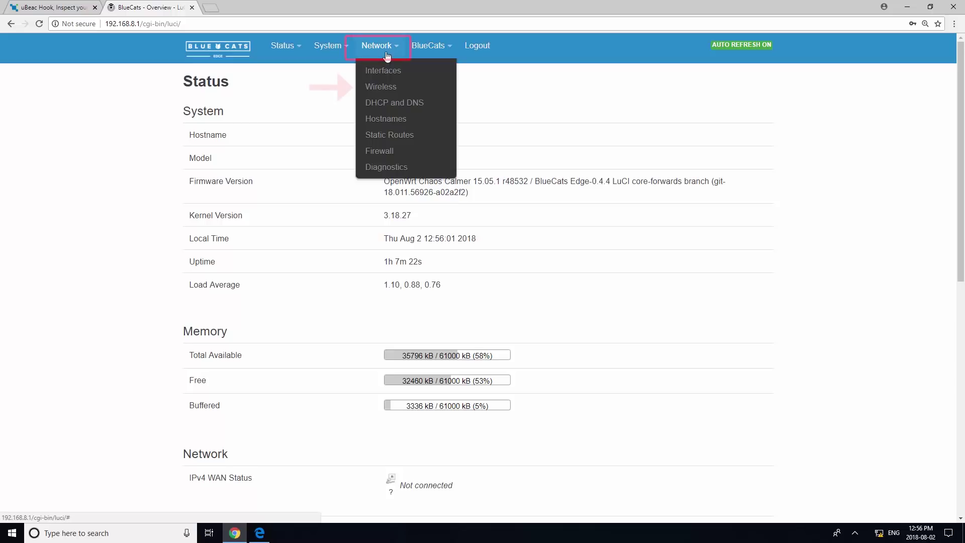
pyautogui.click(393, 86)
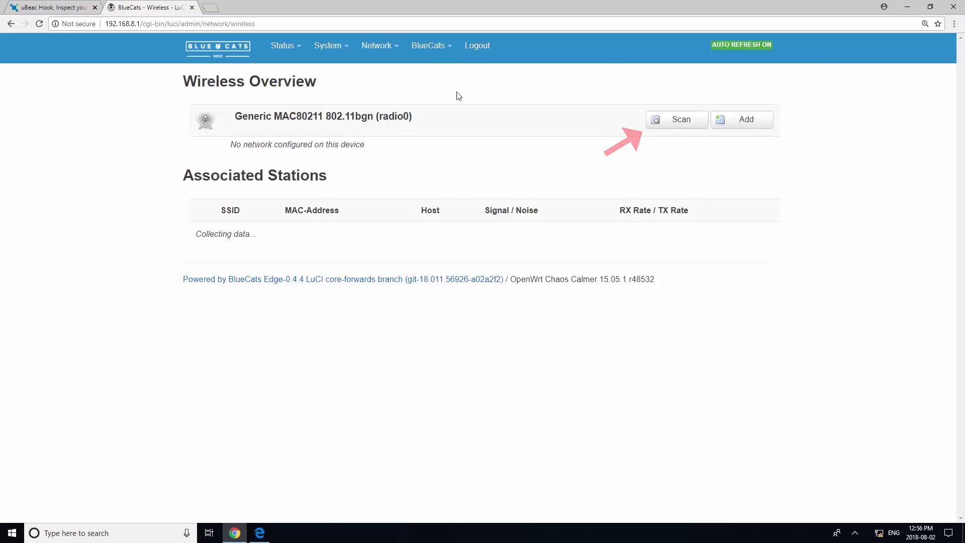
pyautogui.click(682, 130)
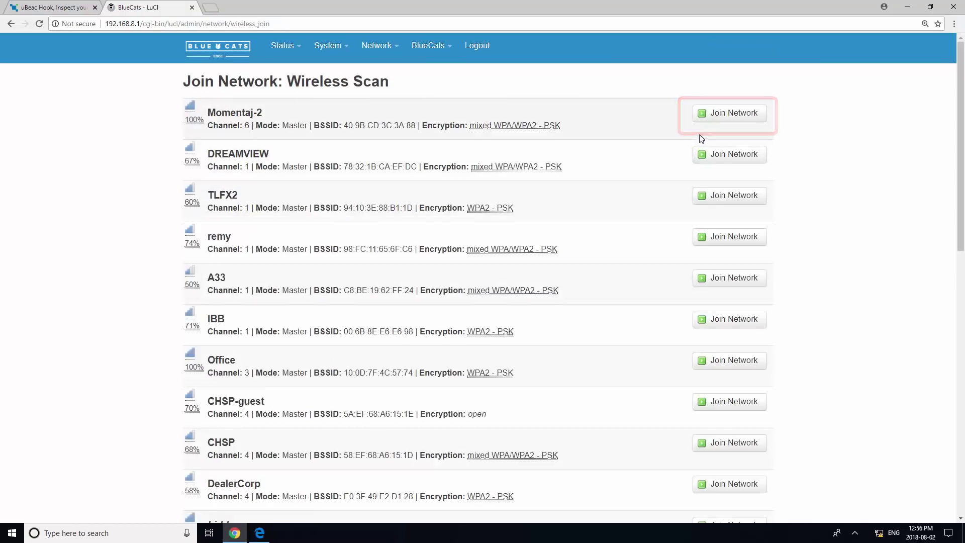
# Join Momentaj-2 with its WPA passphrase, naming the network Tutorial123 instead of wwan
pyautogui.click(722, 116)
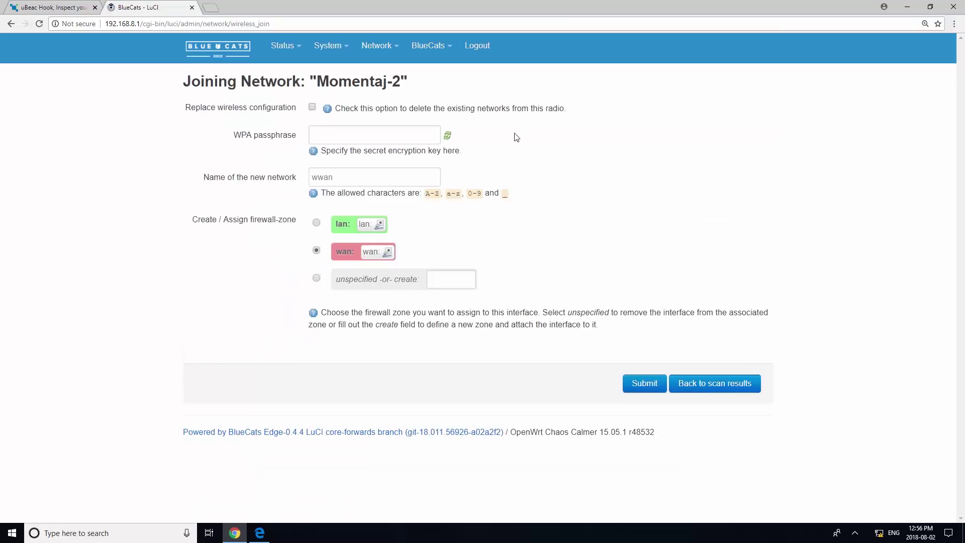
pyautogui.click(341, 136)
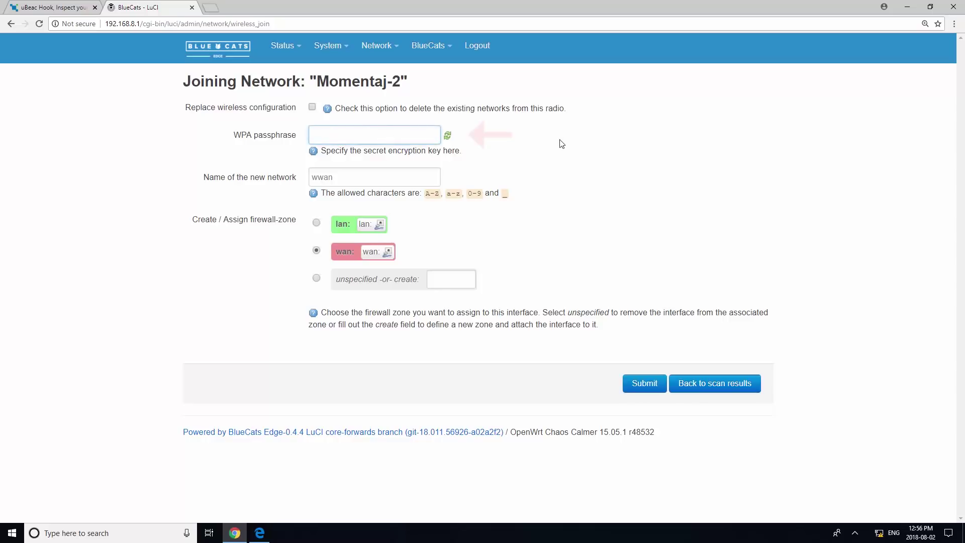
pyautogui.write('****')
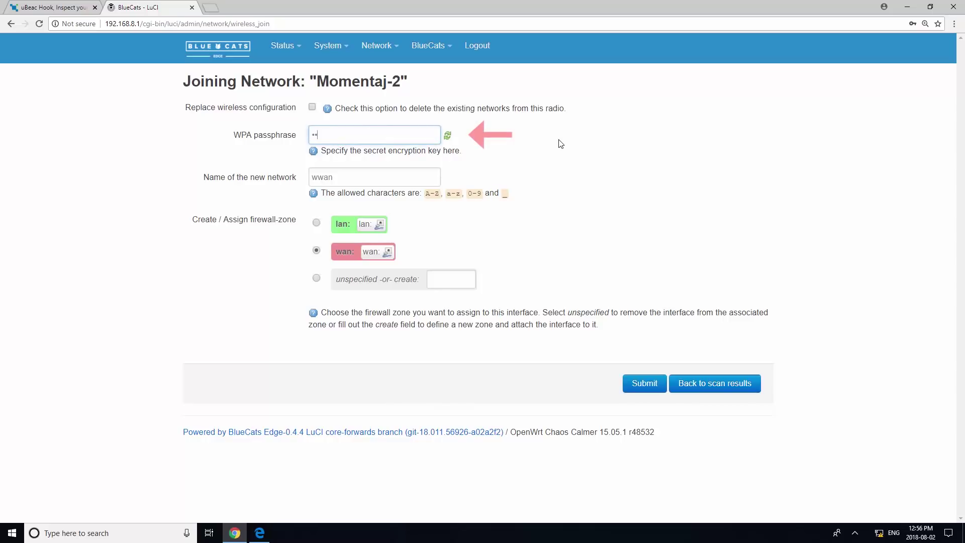
pyautogui.write('*****')
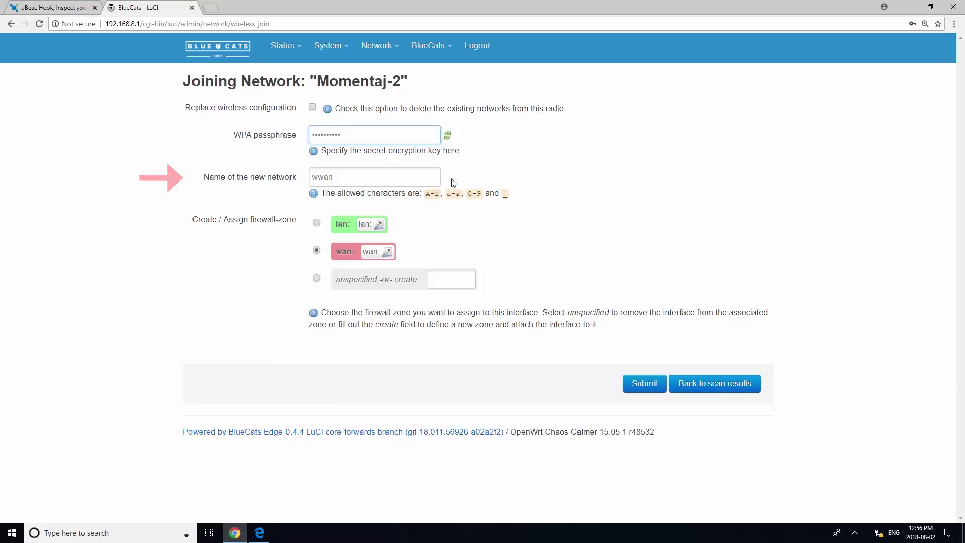
pyautogui.doubleClick(336, 179)
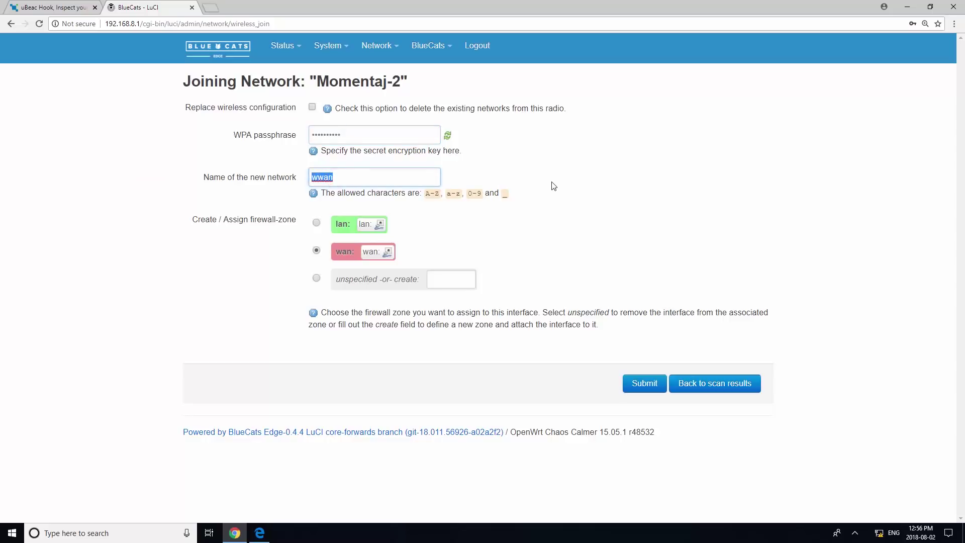
pyautogui.press('BackSpace')
pyautogui.write('Tutorial123')
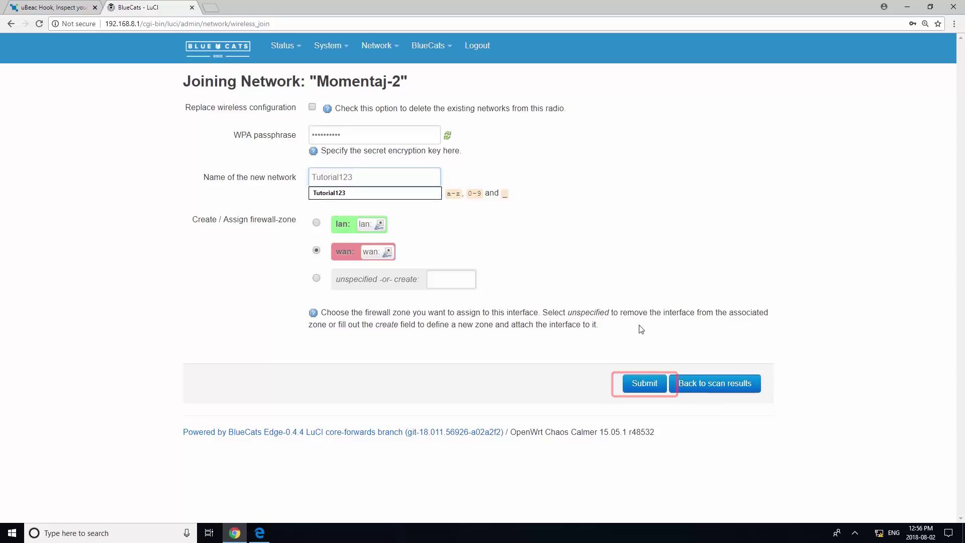
pyautogui.click(647, 384)
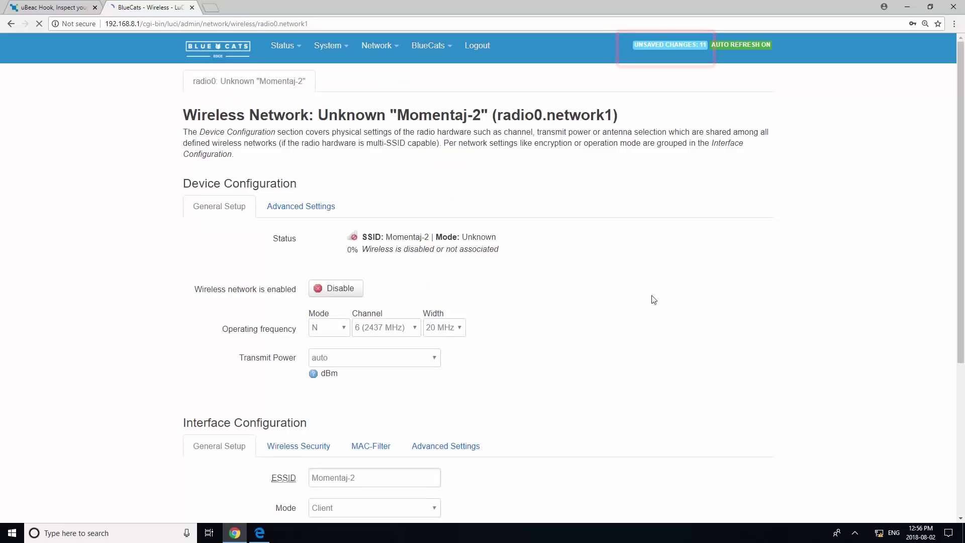
# Review the 11 unsaved changes and Save & Apply them
pyautogui.click(661, 42)
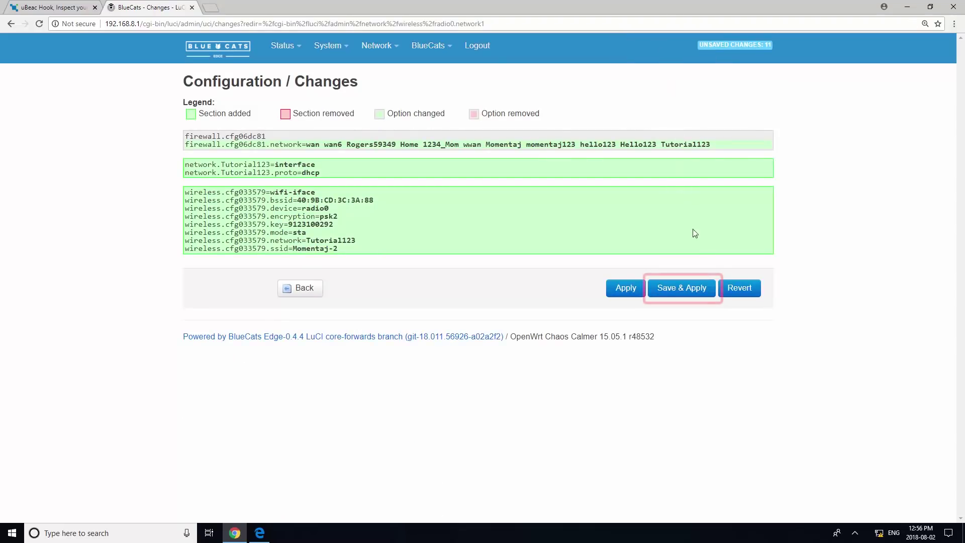
pyautogui.click(682, 288)
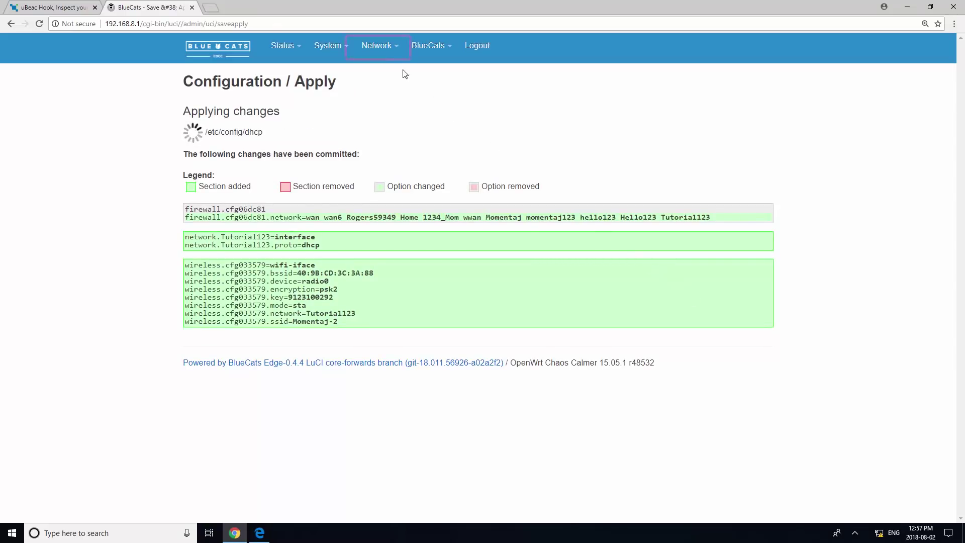
# Check the wireless overview confirming the client connection to Momentaj-2
pyautogui.moveTo(380, 46)
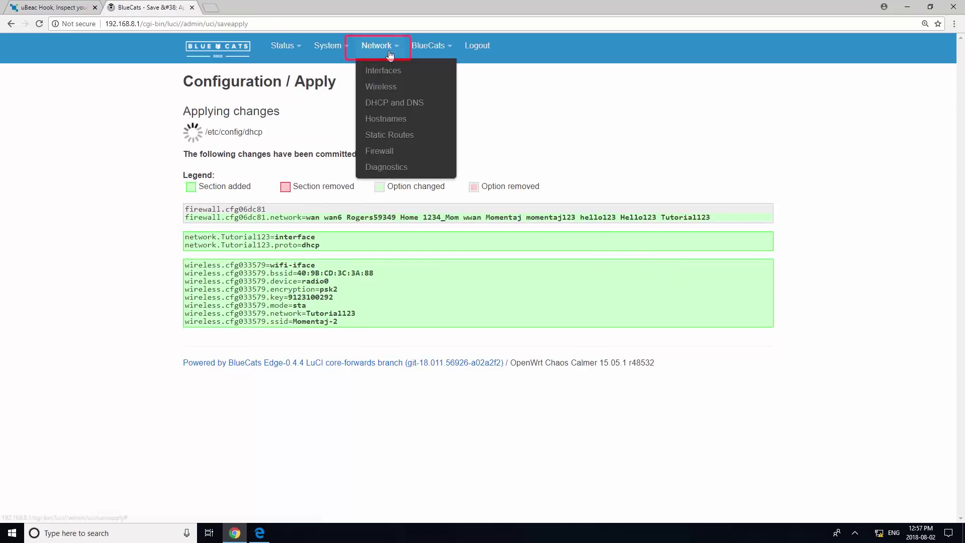
pyautogui.click(392, 91)
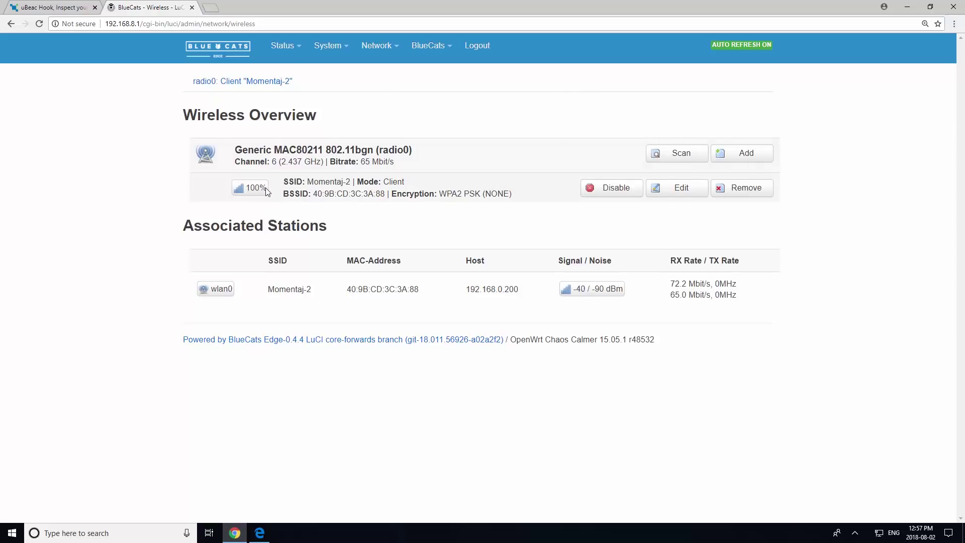
pyautogui.moveTo(453, 51)
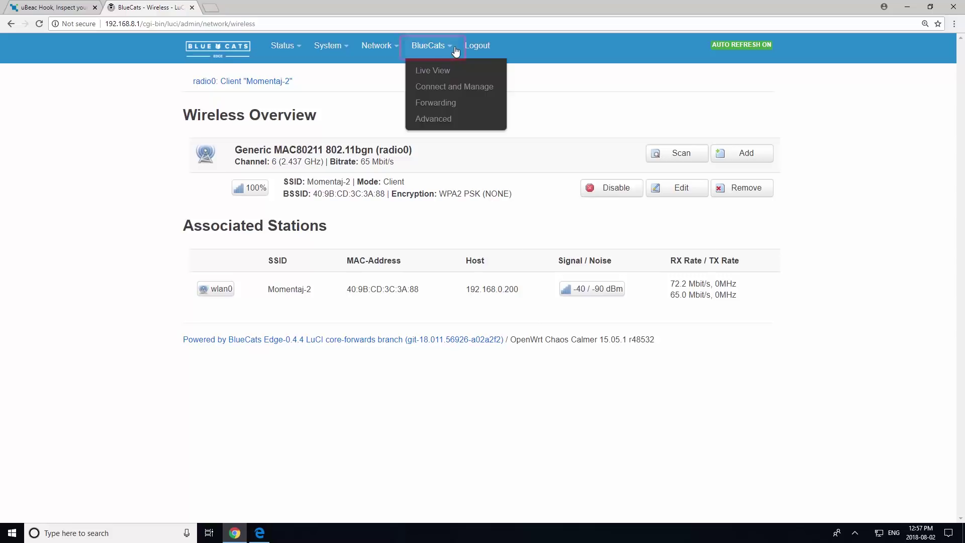
# Add a forwarding endpoint named Tutorial123, enabled, with HTTP as its protocol
pyautogui.click(450, 103)
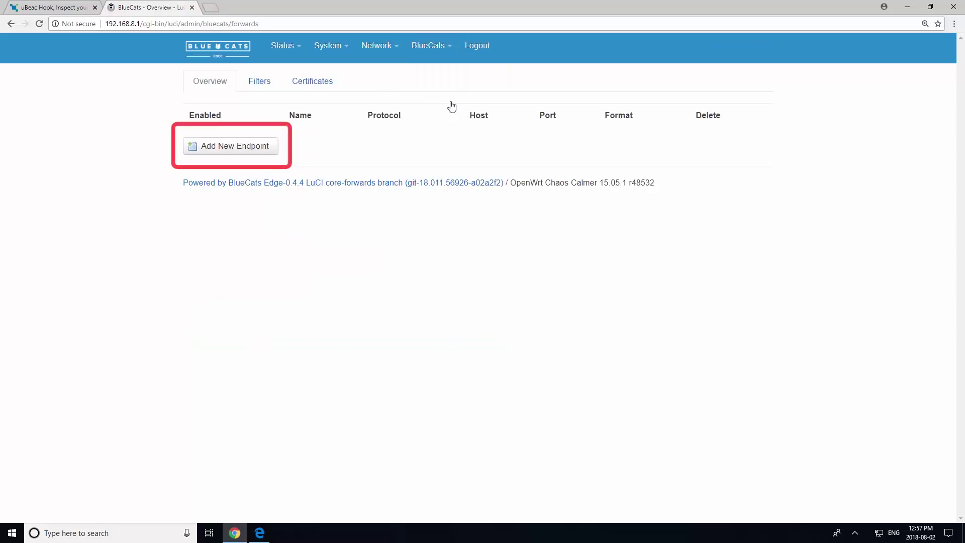
pyautogui.click(247, 156)
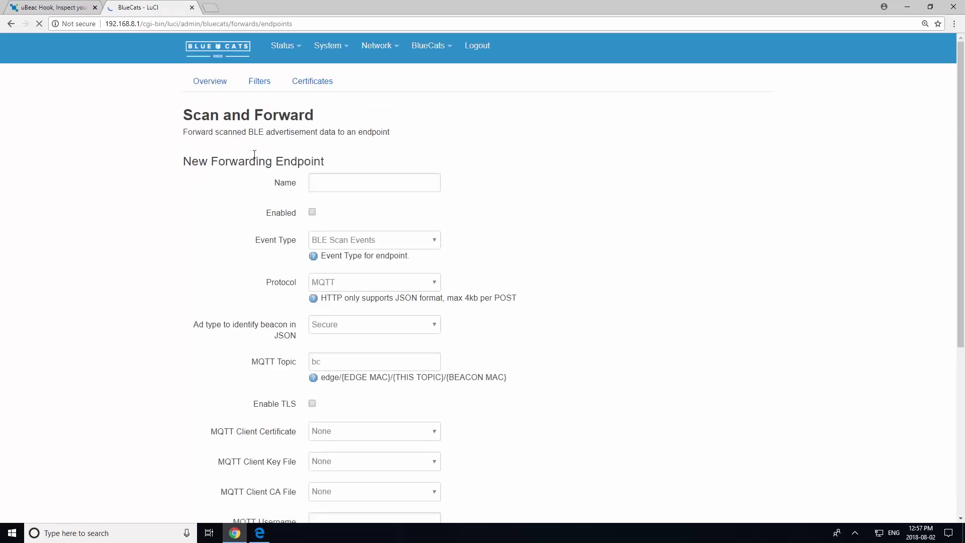
pyautogui.click(354, 182)
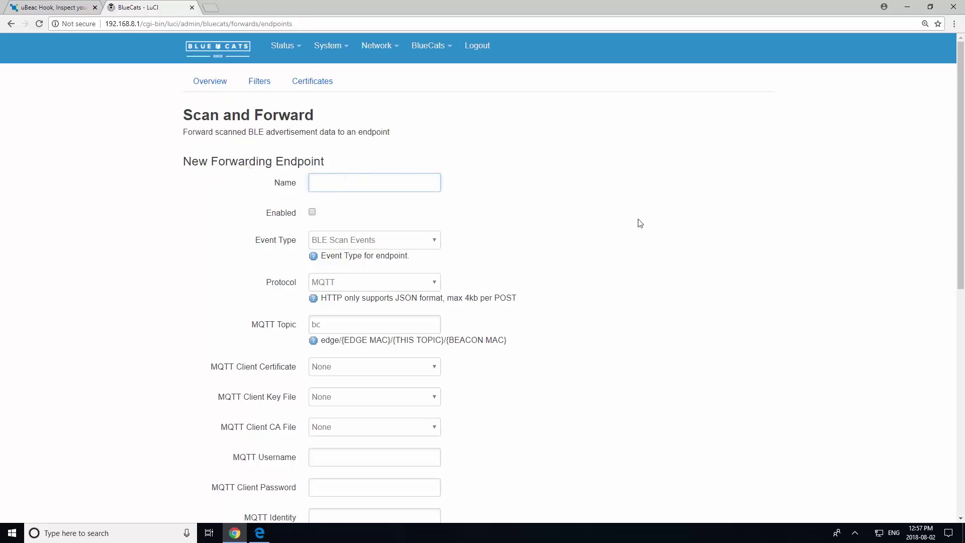
pyautogui.write('Tutorial123')
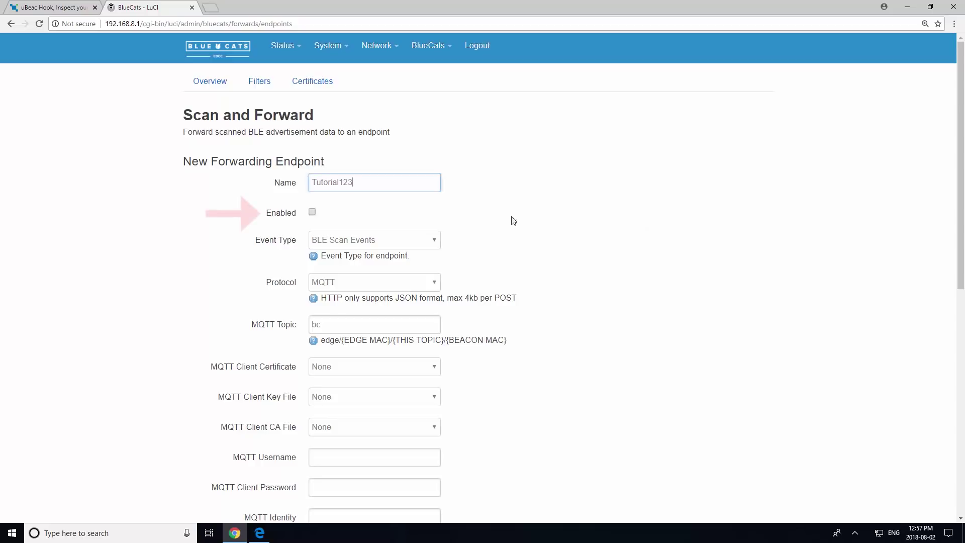
pyautogui.click(312, 213)
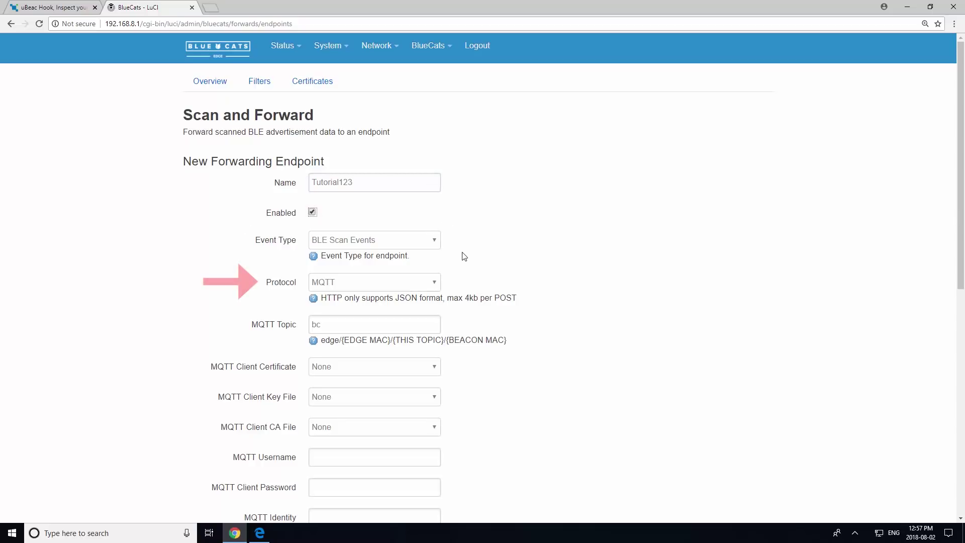
pyautogui.click(433, 283)
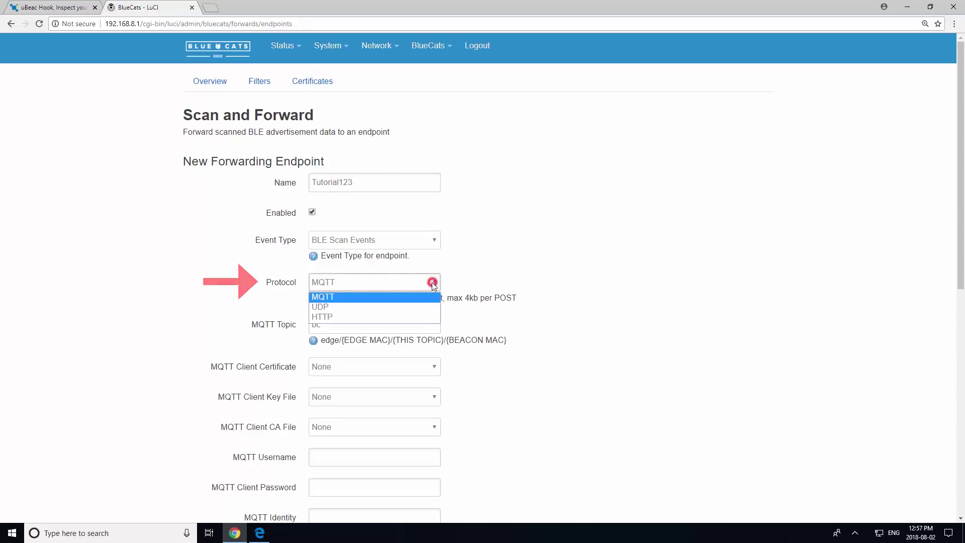
pyautogui.click(421, 316)
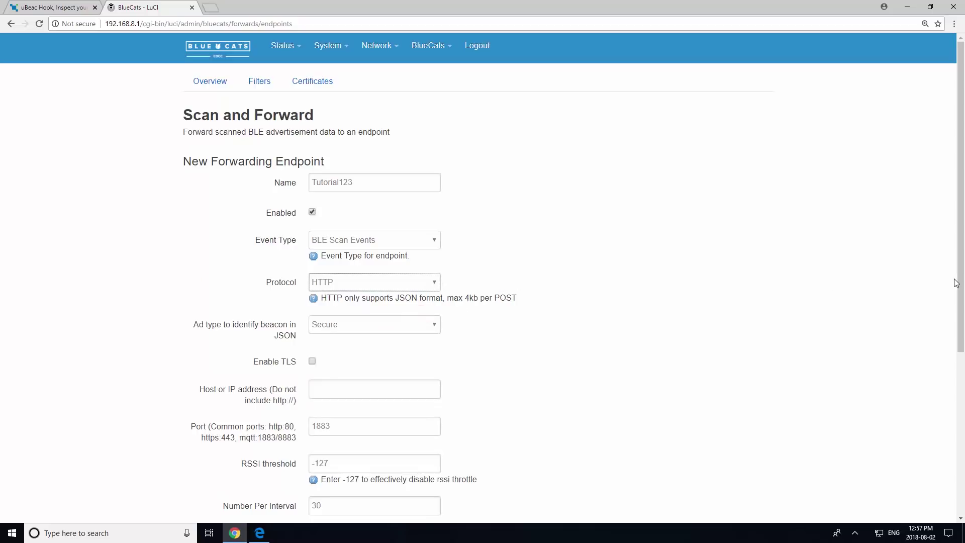
# Enable TLS and set the endpoint host to hook.ubeac.io
pyautogui.moveTo(956, 278); pyautogui.dragTo(962, 341)
pyautogui.scroll(-3, 945, 351)
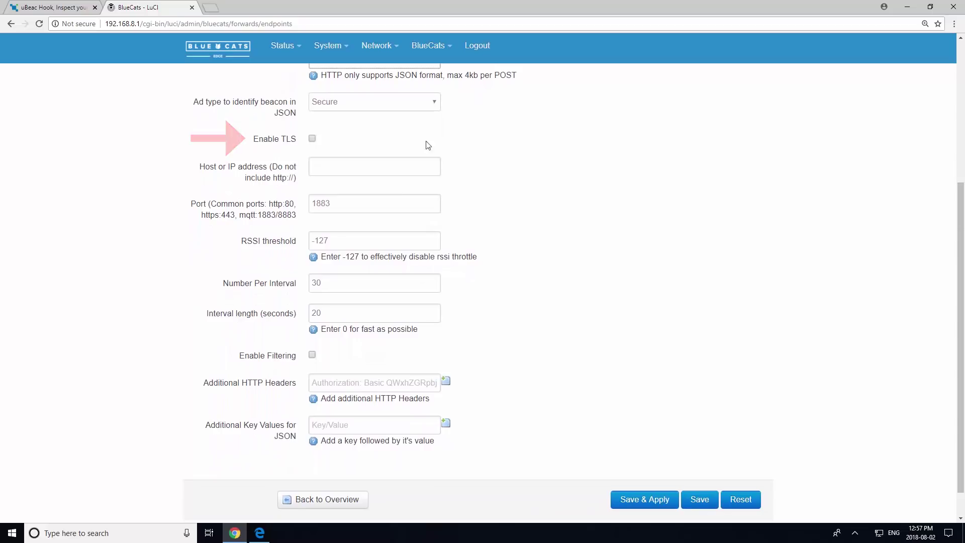
pyautogui.click(313, 140)
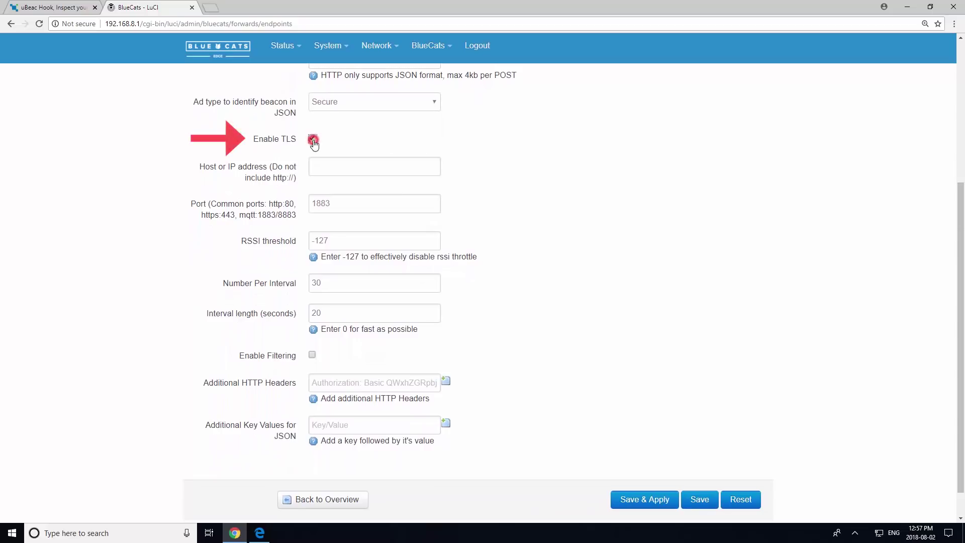
pyautogui.click(372, 166)
pyautogui.write('hook.ubeac.io')
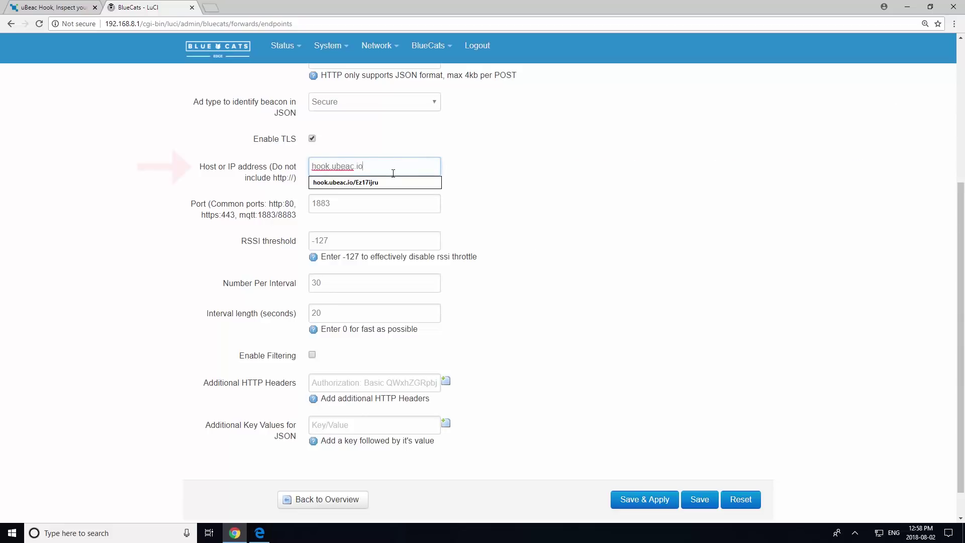
pyautogui.click(489, 172)
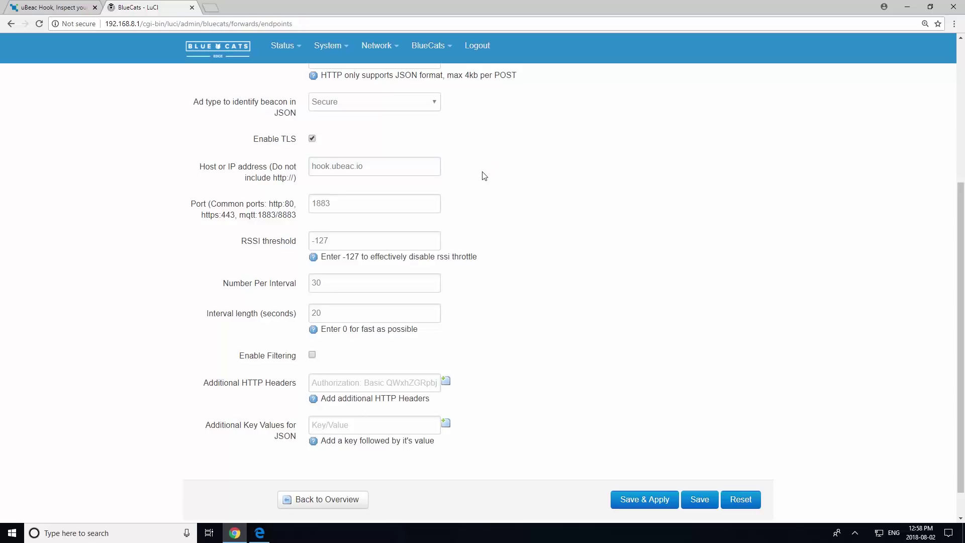
# Back on the uBeac Hook tab, select the unique key at the end of the hook URL
pyautogui.click(53, 8)
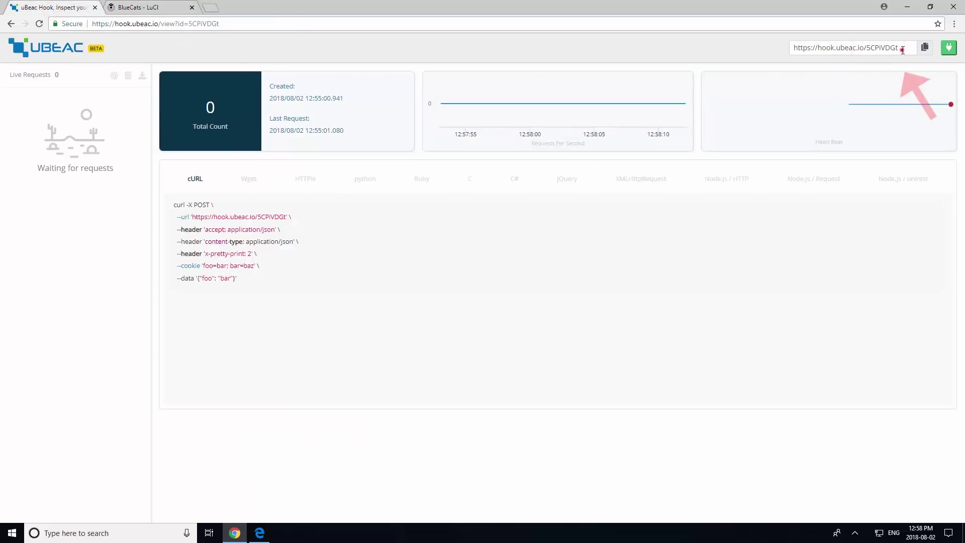
pyautogui.moveTo(900, 48); pyautogui.dragTo(865, 48)
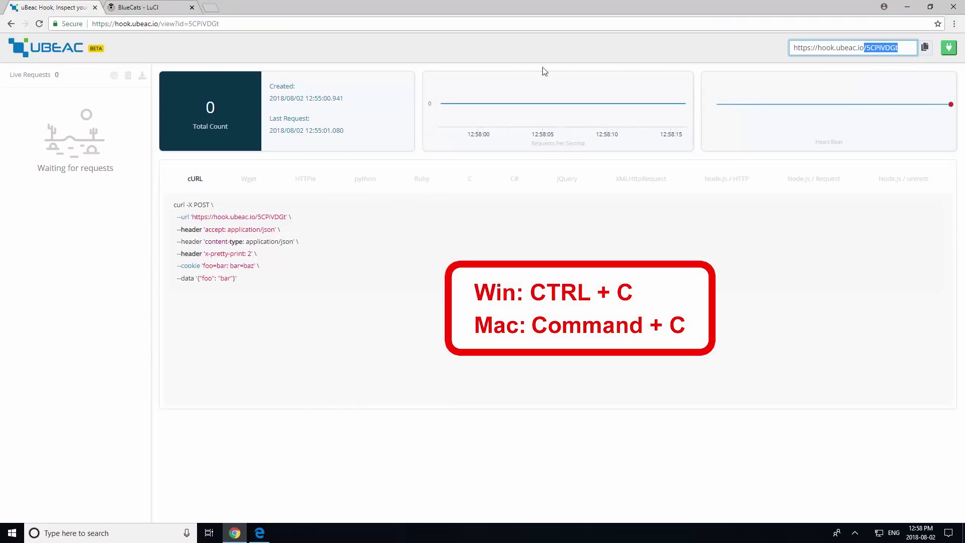
# Paste the uBeac hook's unique key onto the end of the endpoint Host address
pyautogui.click(122, 8)
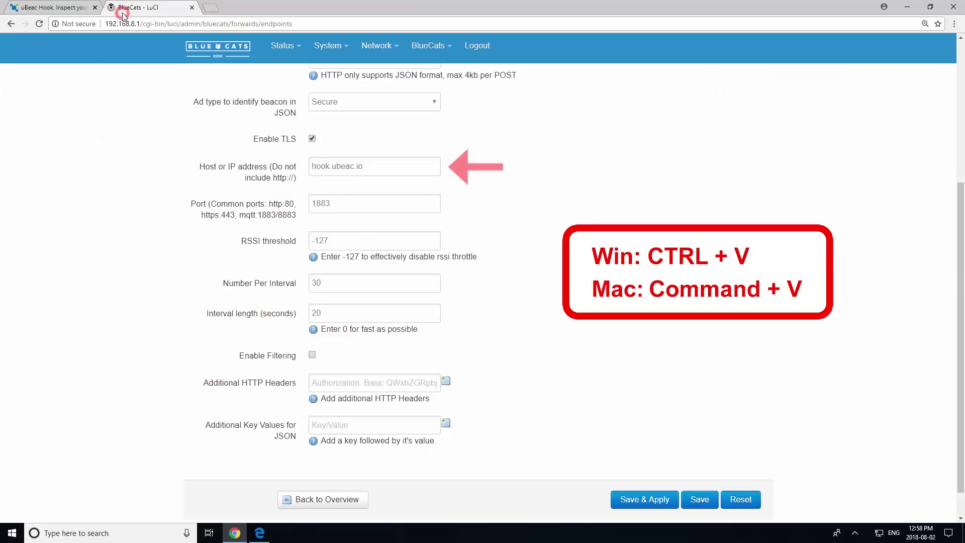
pyautogui.click(376, 166)
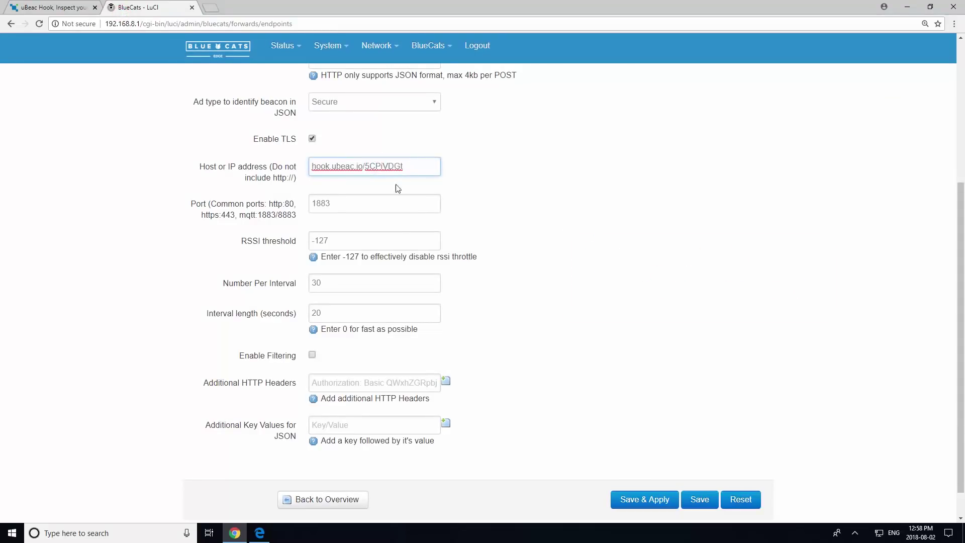
# Change the Port from 1883 to 443 and the Interval length from 20 to 1
pyautogui.doubleClick(347, 199)
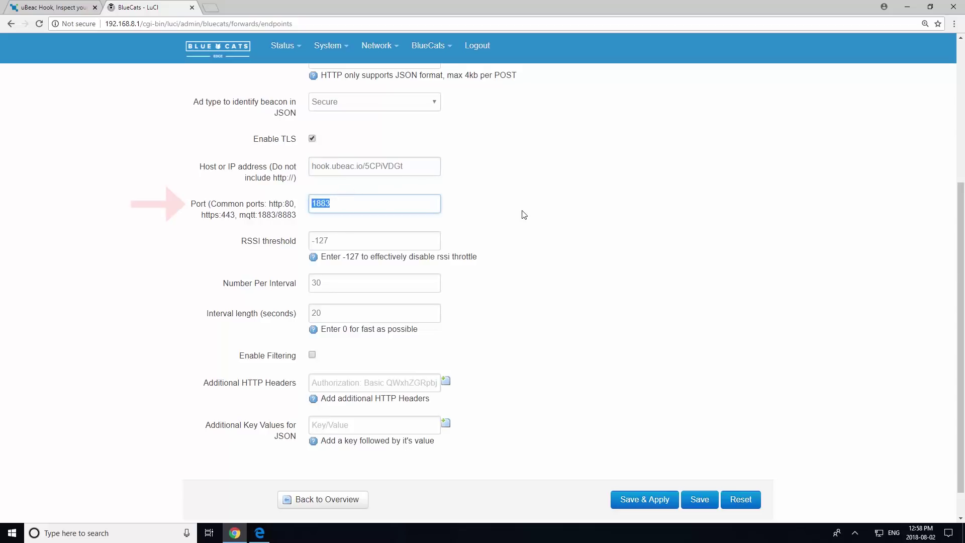
pyautogui.write('443')
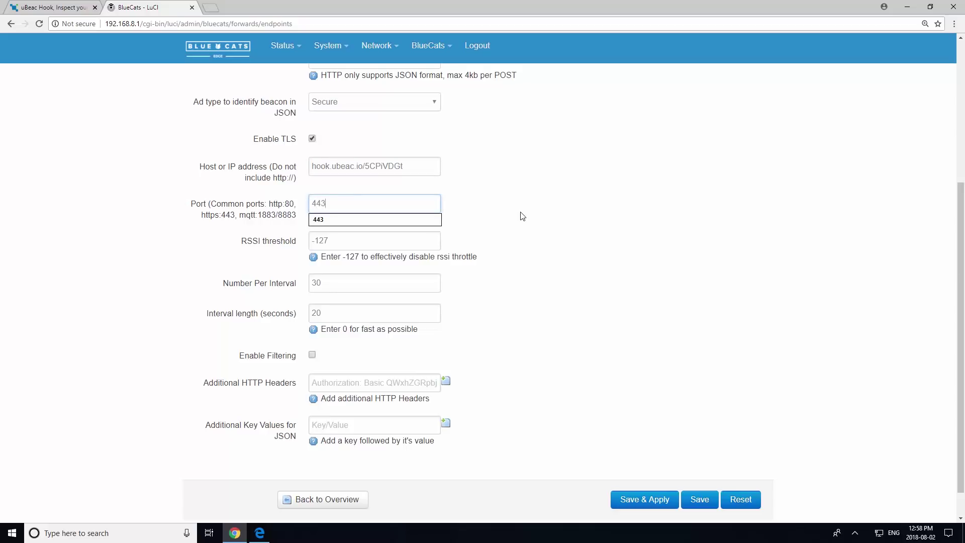
pyautogui.doubleClick(326, 314)
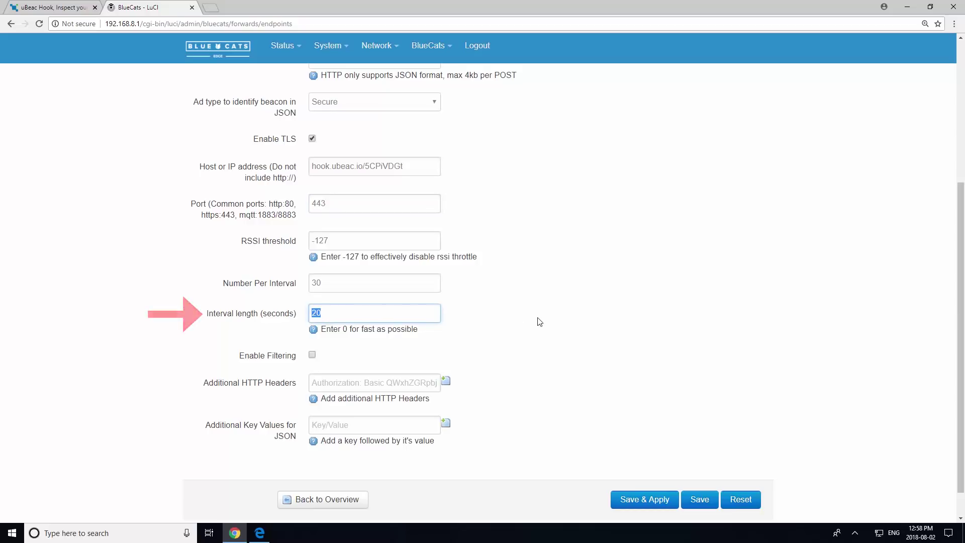
pyautogui.write('1')
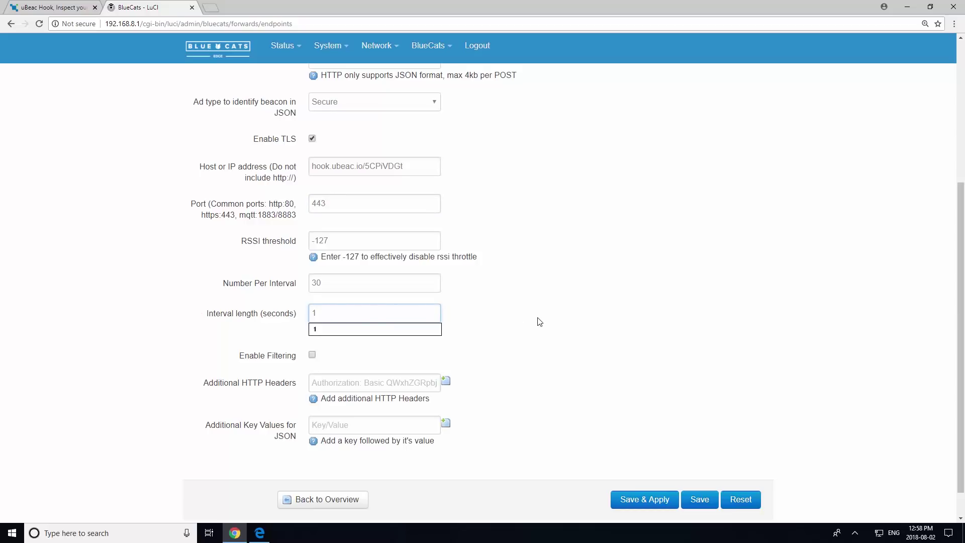
pyautogui.click(426, 328)
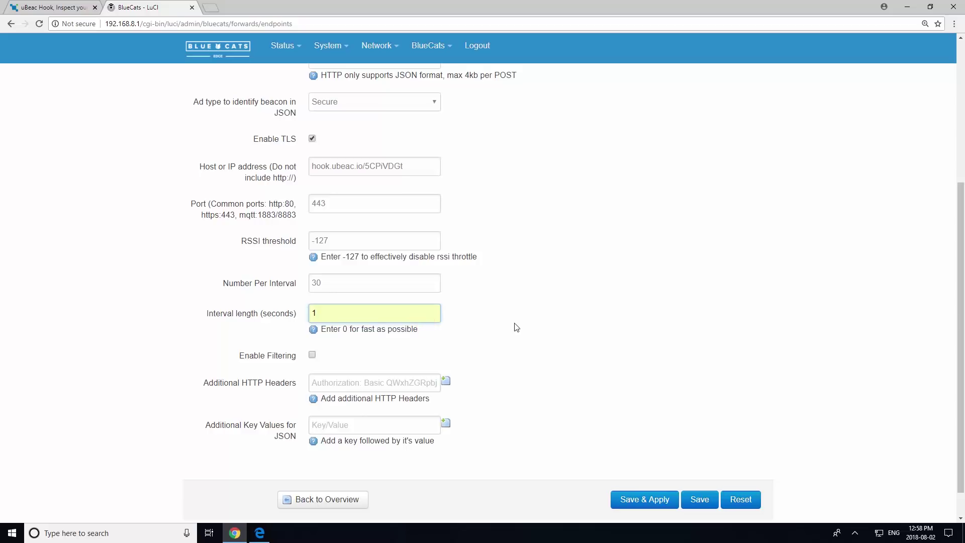
# Save & Apply the Tutorial123 endpoint so it is listed as enabled on port 443
pyautogui.click(630, 501)
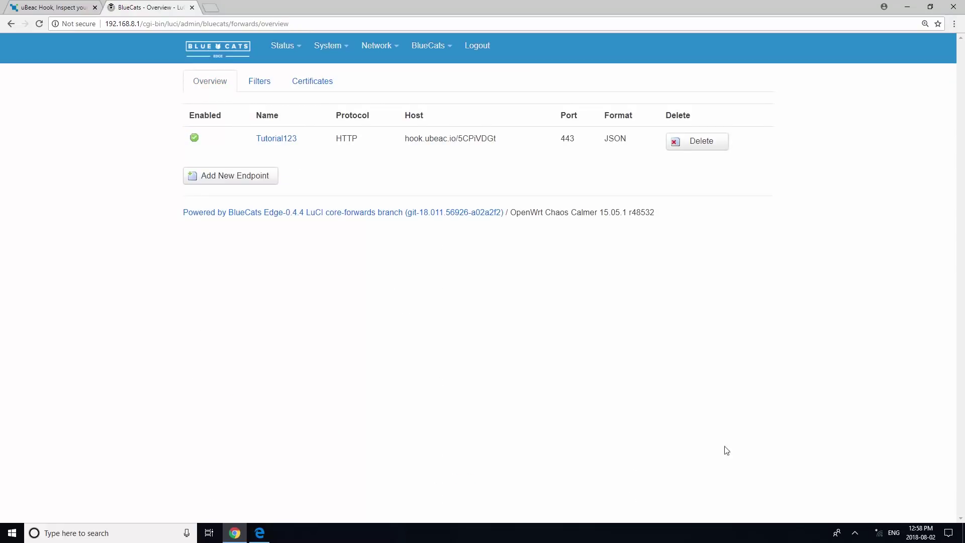
# Join the Momentaj-2-5GHz Wi-Fi network from the taskbar network list
pyautogui.click(878, 534)
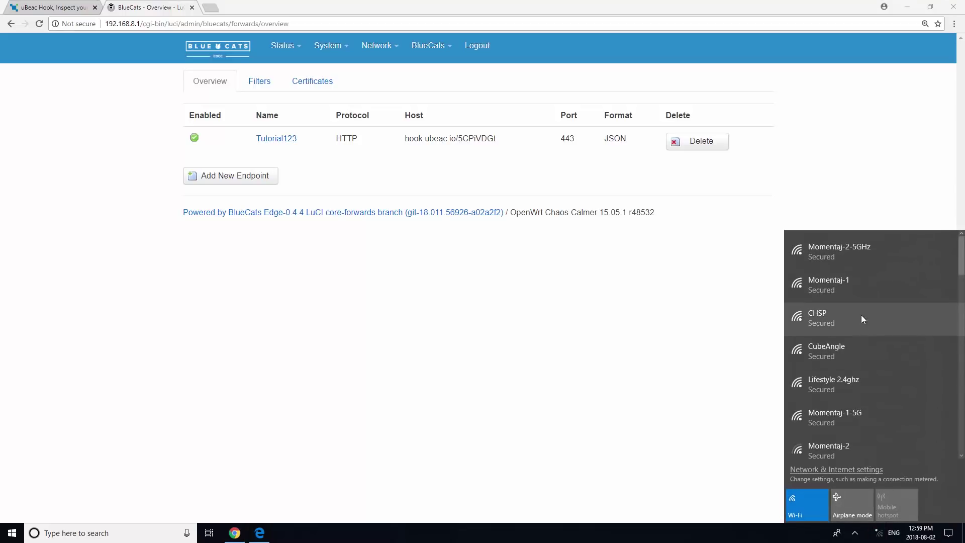
pyautogui.click(852, 260)
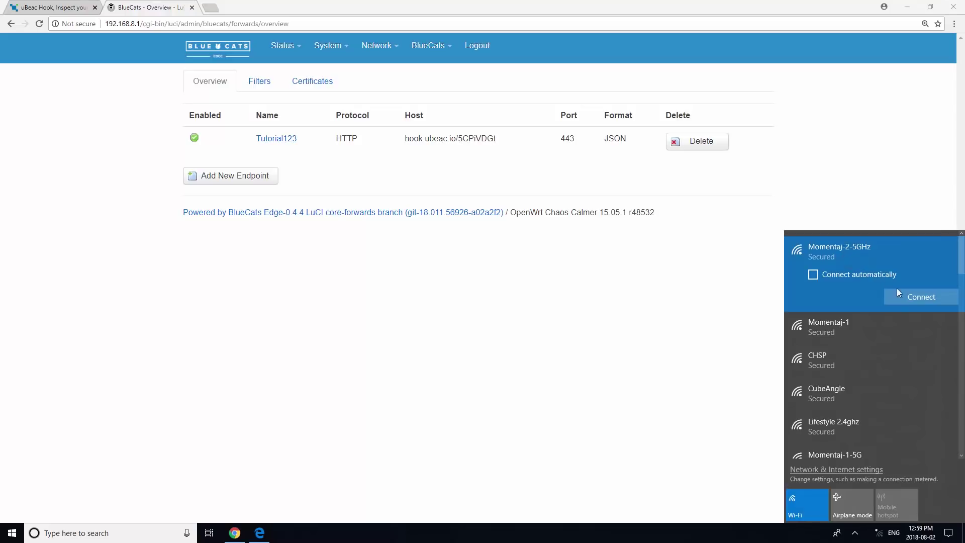
pyautogui.click(916, 300)
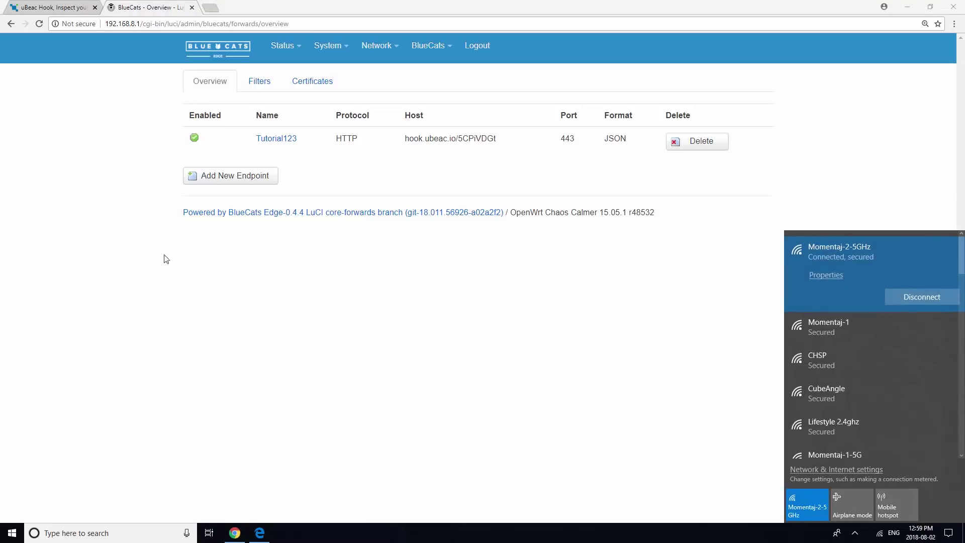
pyautogui.click(45, 8)
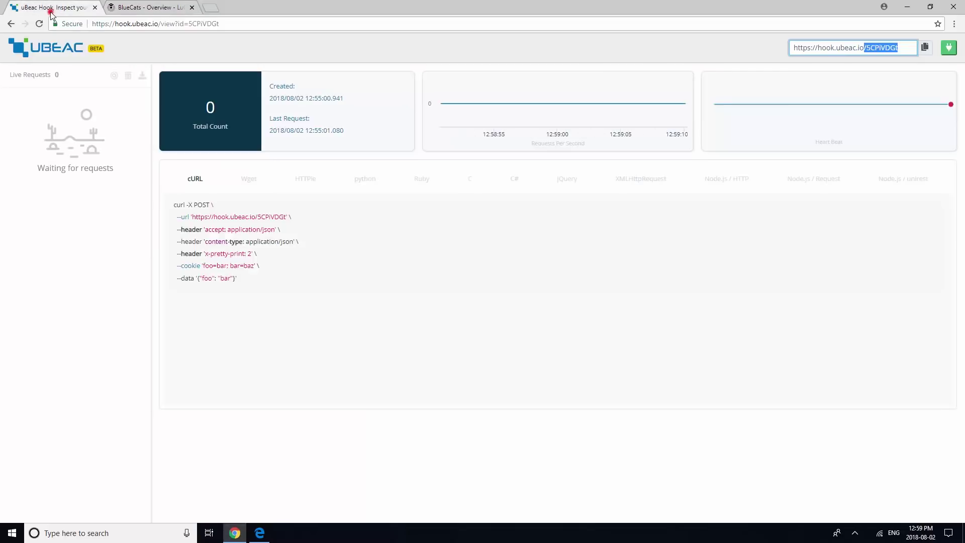
pyautogui.click(115, 24)
pyautogui.press('Return')
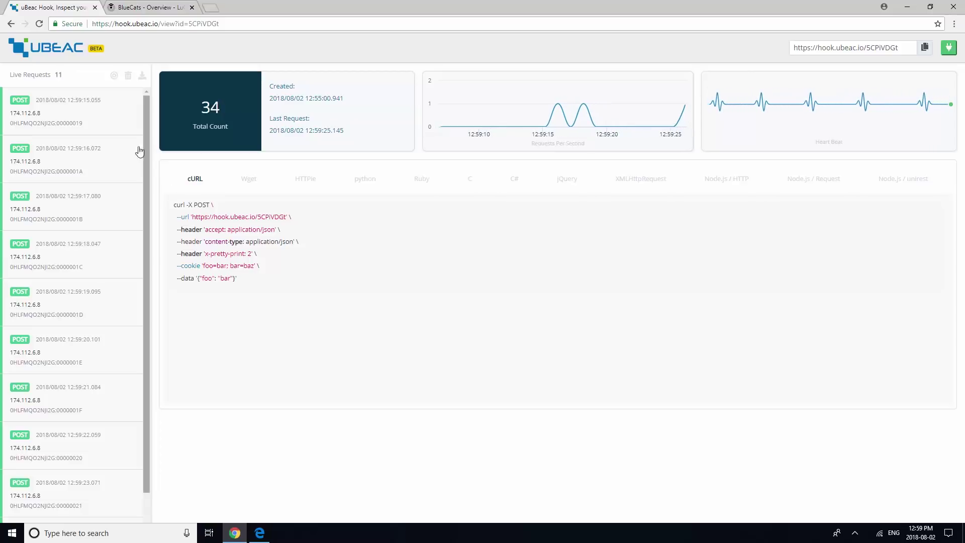
pyautogui.click(119, 126)
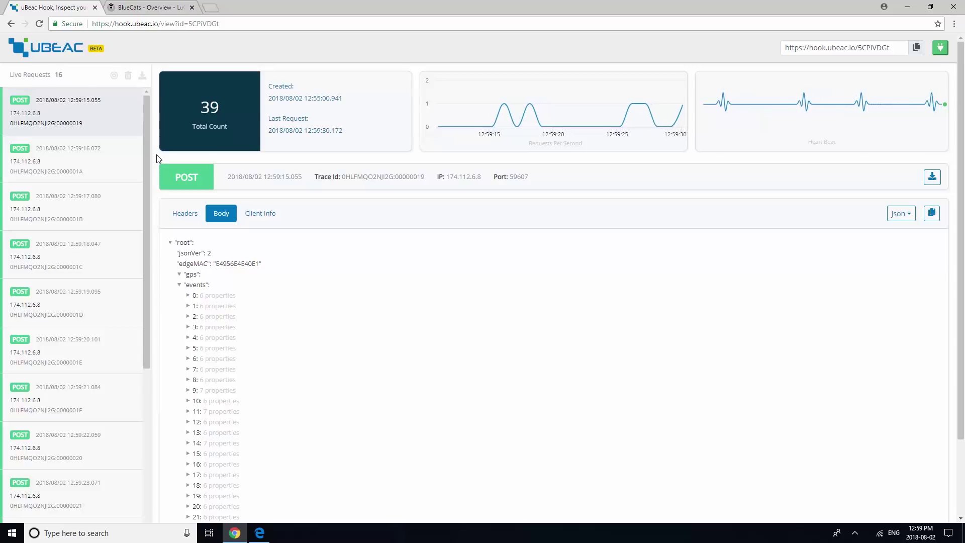
pyautogui.click(142, 78)
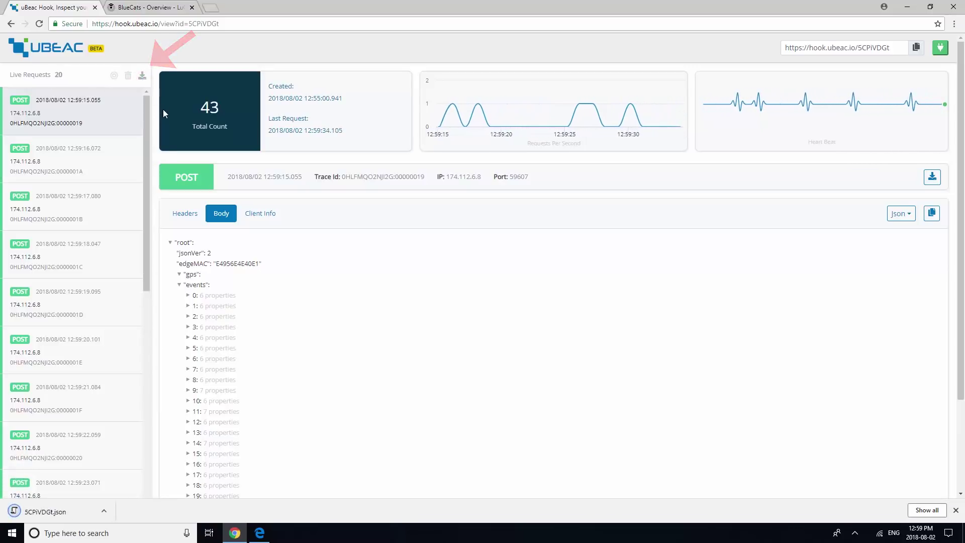